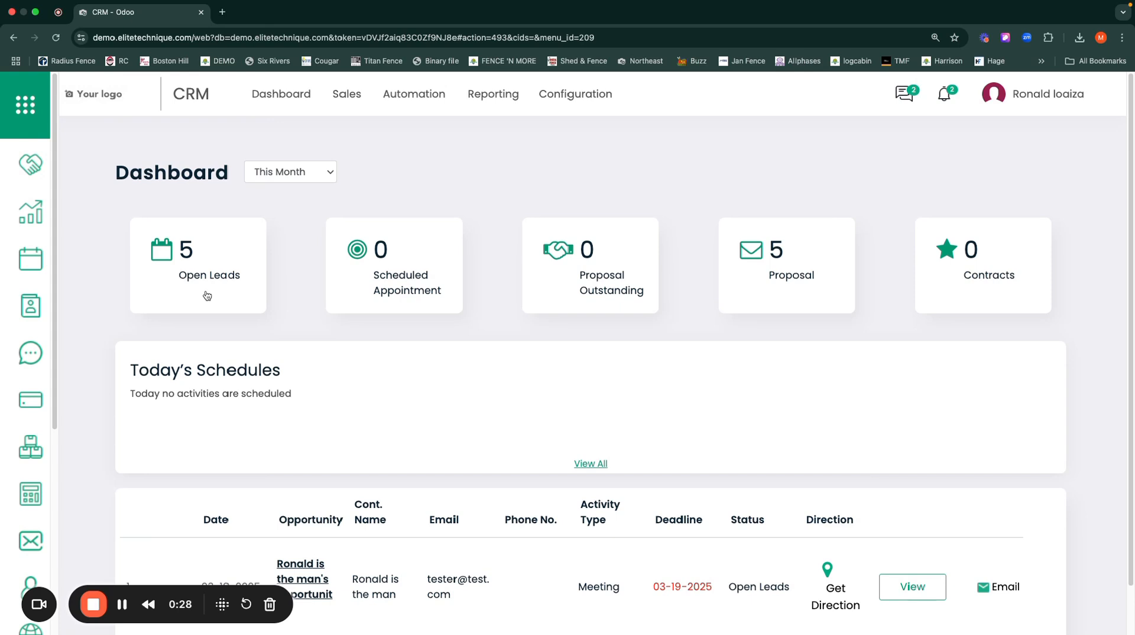
# Step: Open the Wood Lead record from the open leads and go to its meetings calendar
pyautogui.click(206, 295)
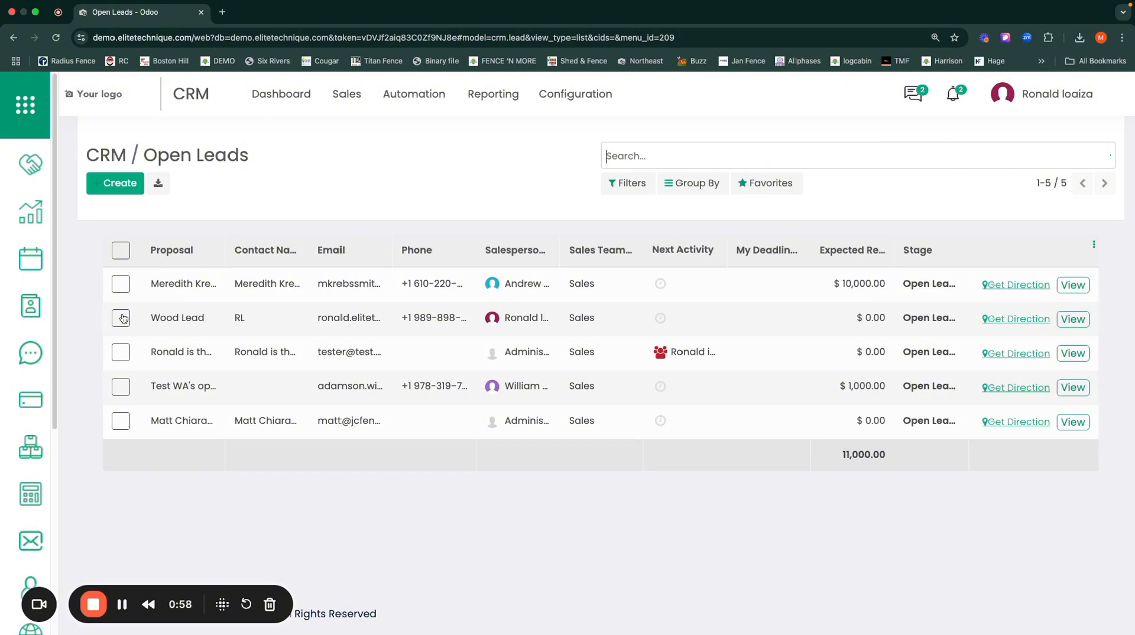
pyautogui.click(187, 320)
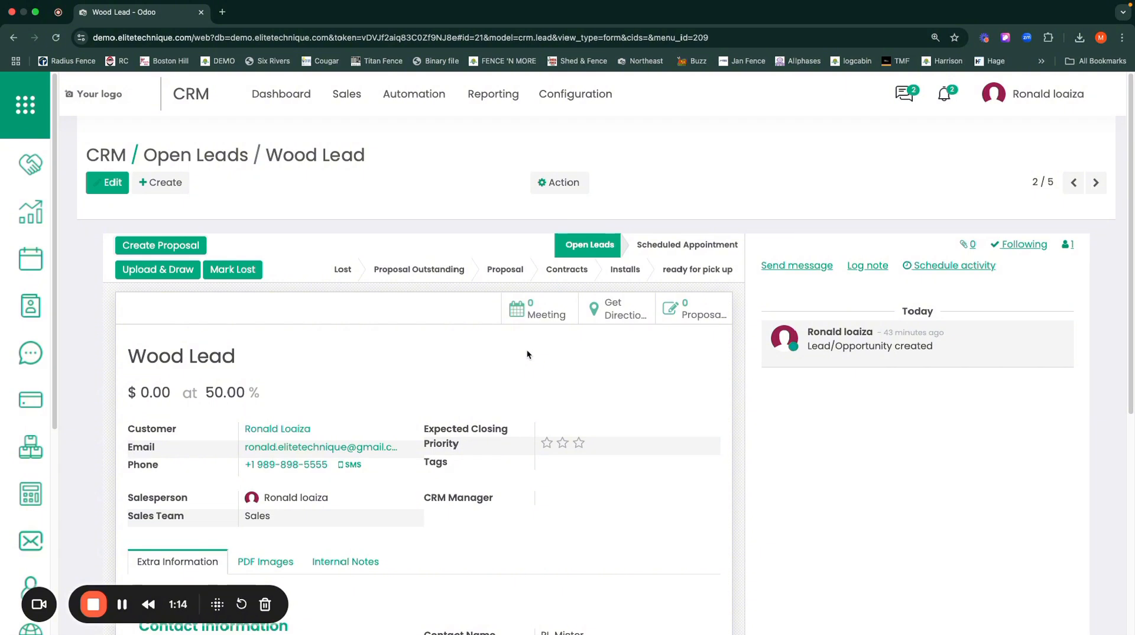
pyautogui.click(542, 315)
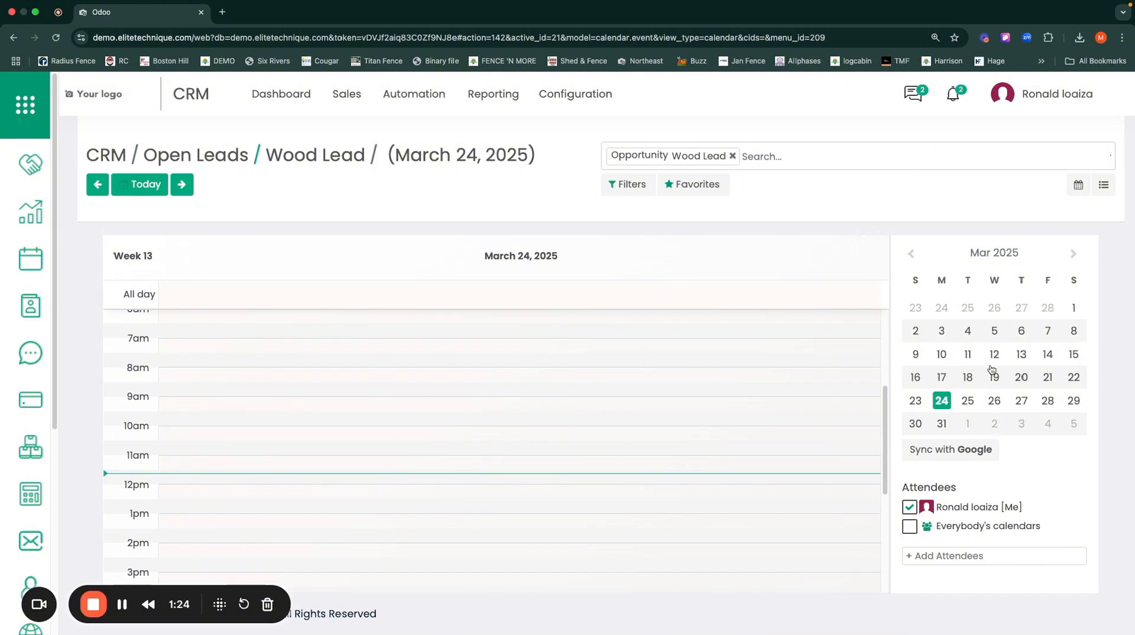
# Step: Start a Wood Lead meeting on March 27, 2025 at 11:30 AM and open its full edit form
pyautogui.click(1022, 403)
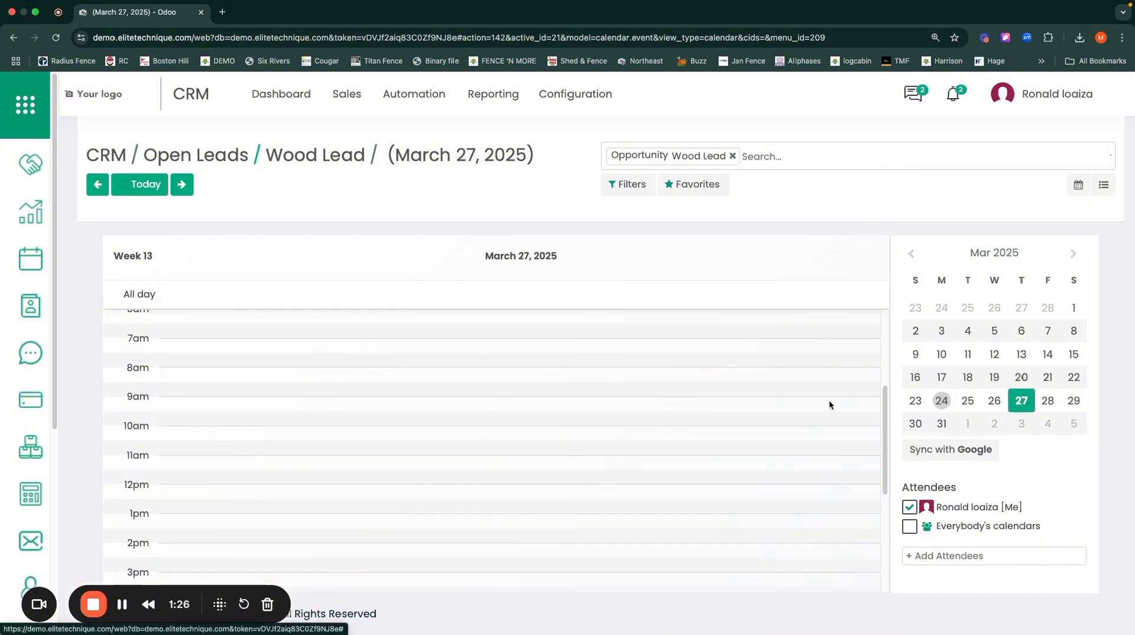
pyautogui.click(442, 486)
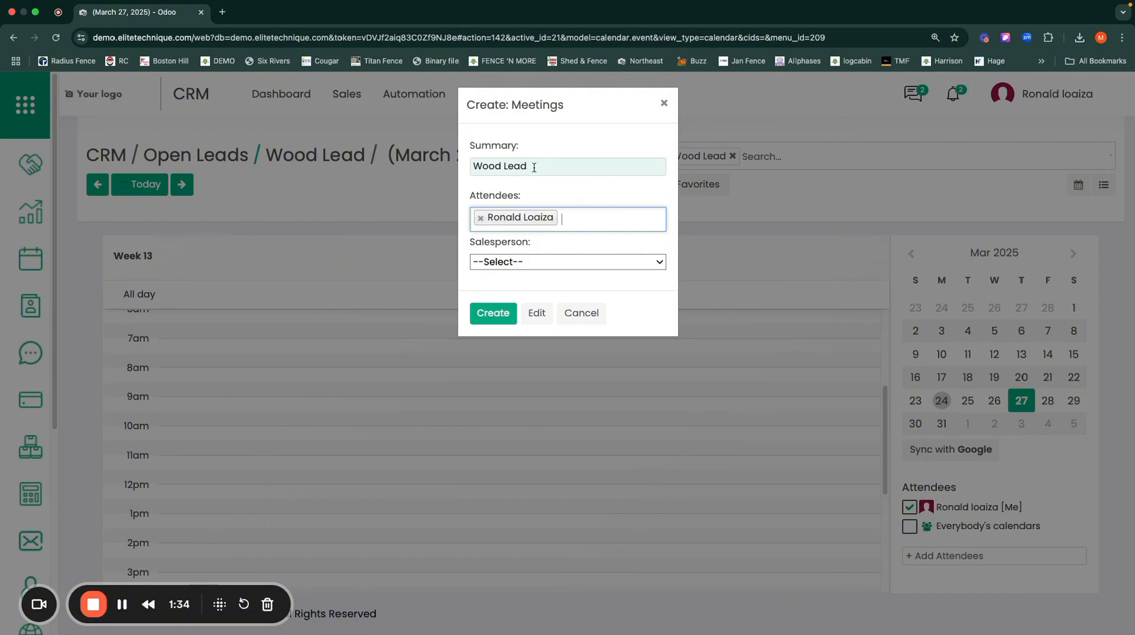
pyautogui.moveTo(535, 166); pyautogui.dragTo(474, 165)
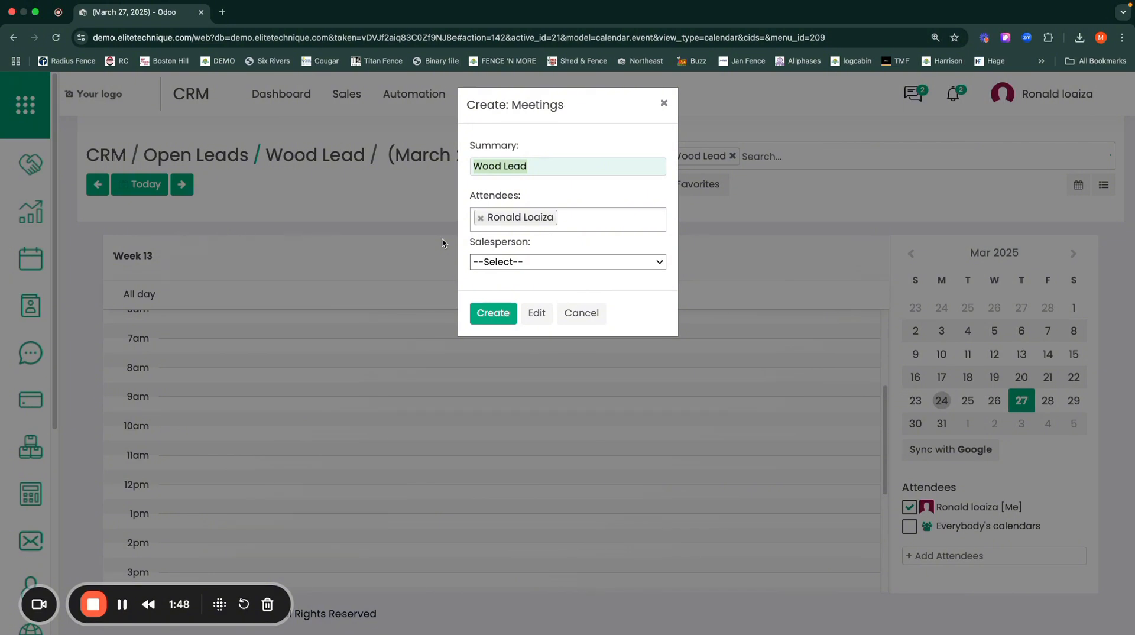
pyautogui.click(534, 314)
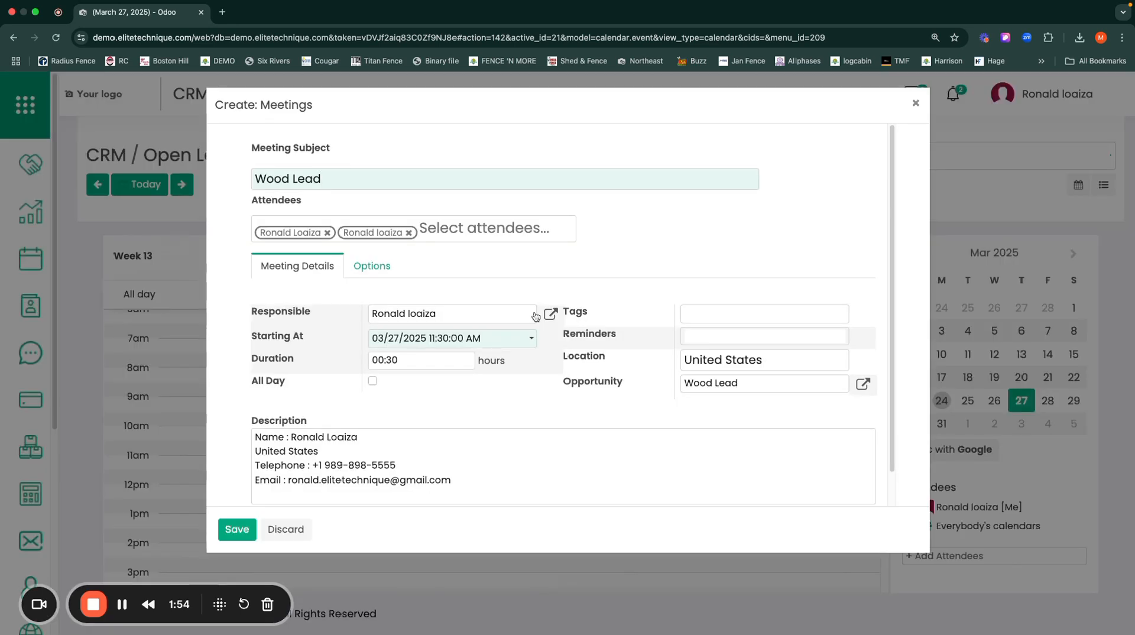
# Step: Remove the customer's attendee entry and add Administrator, Demo User and Active Yard as meeting attendees
pyautogui.click(327, 233)
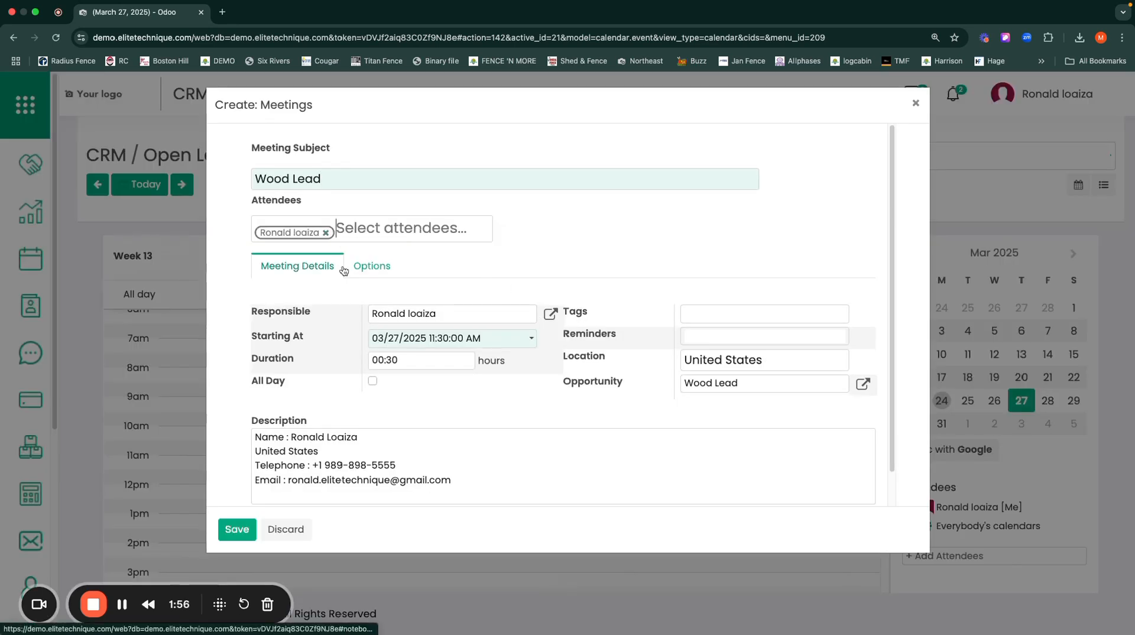
pyautogui.click(362, 230)
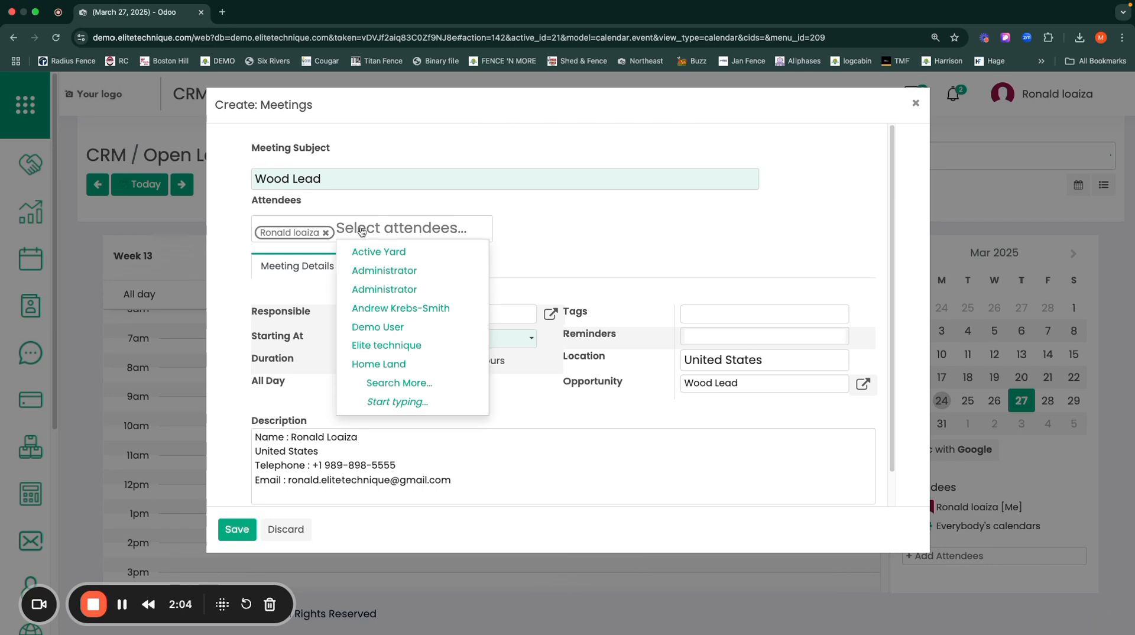
pyautogui.click(381, 289)
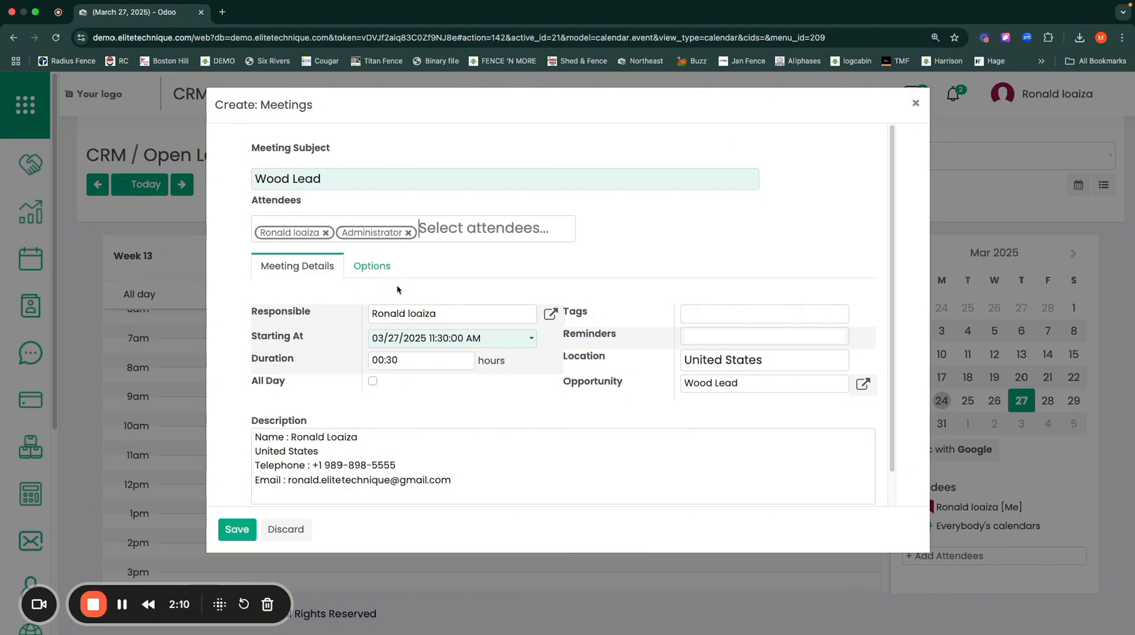
pyautogui.click(436, 229)
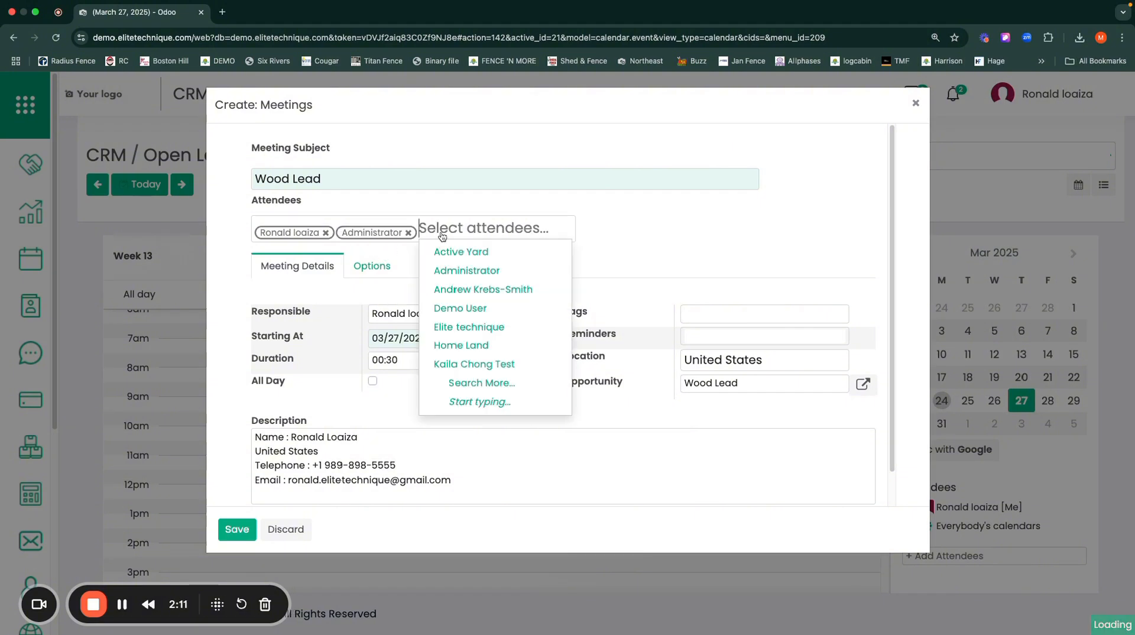
pyautogui.click(452, 308)
pyautogui.click(504, 230)
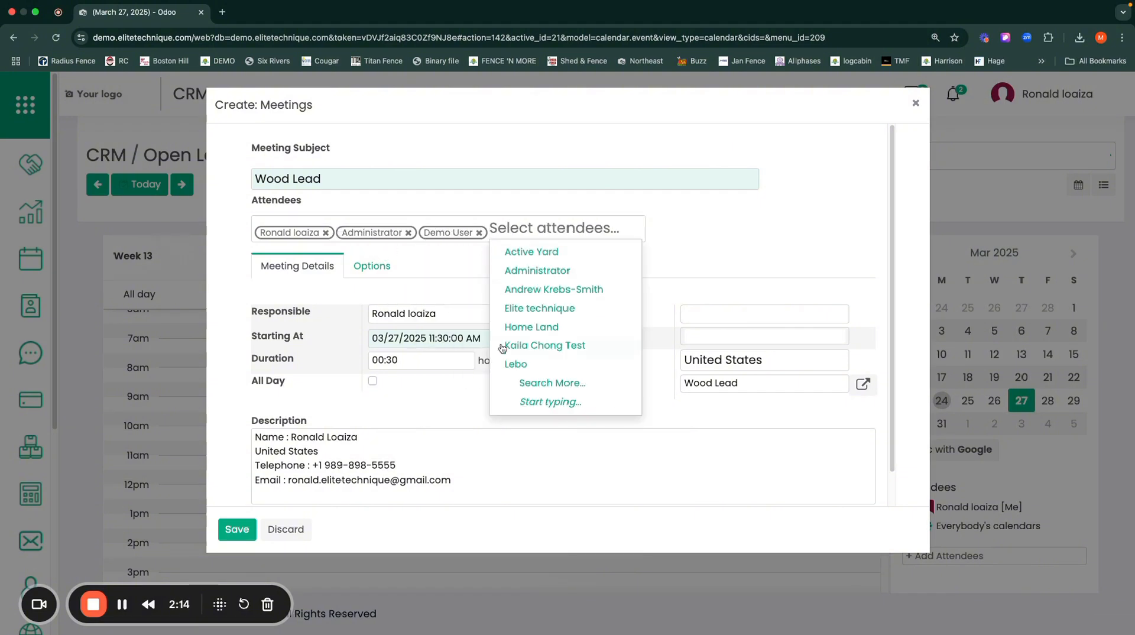
pyautogui.click(520, 253)
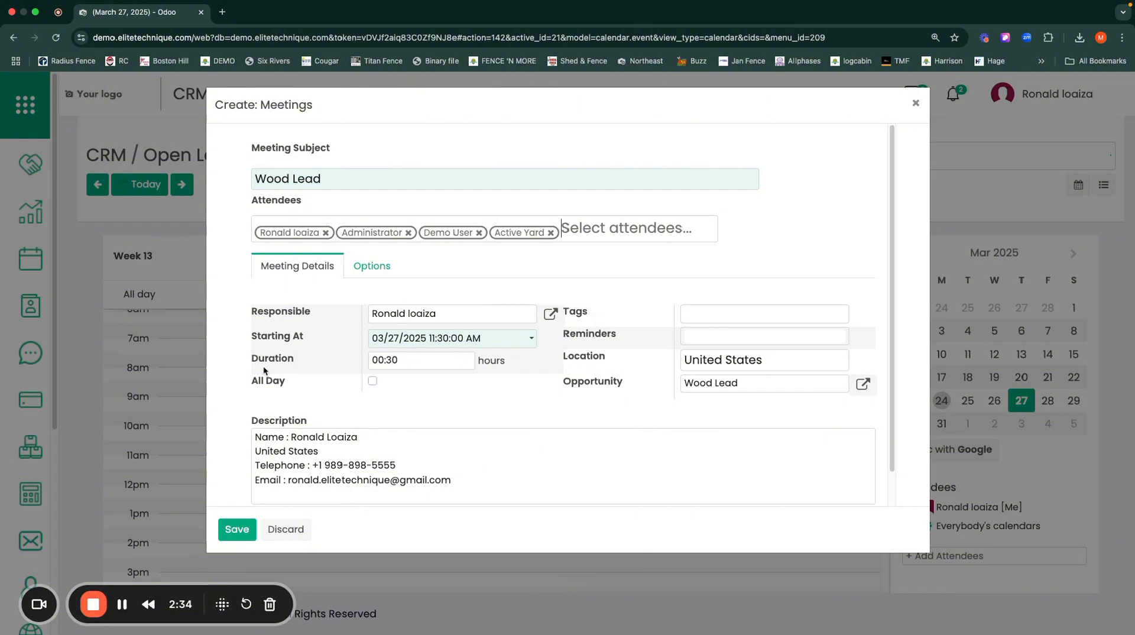
pyautogui.click(409, 360)
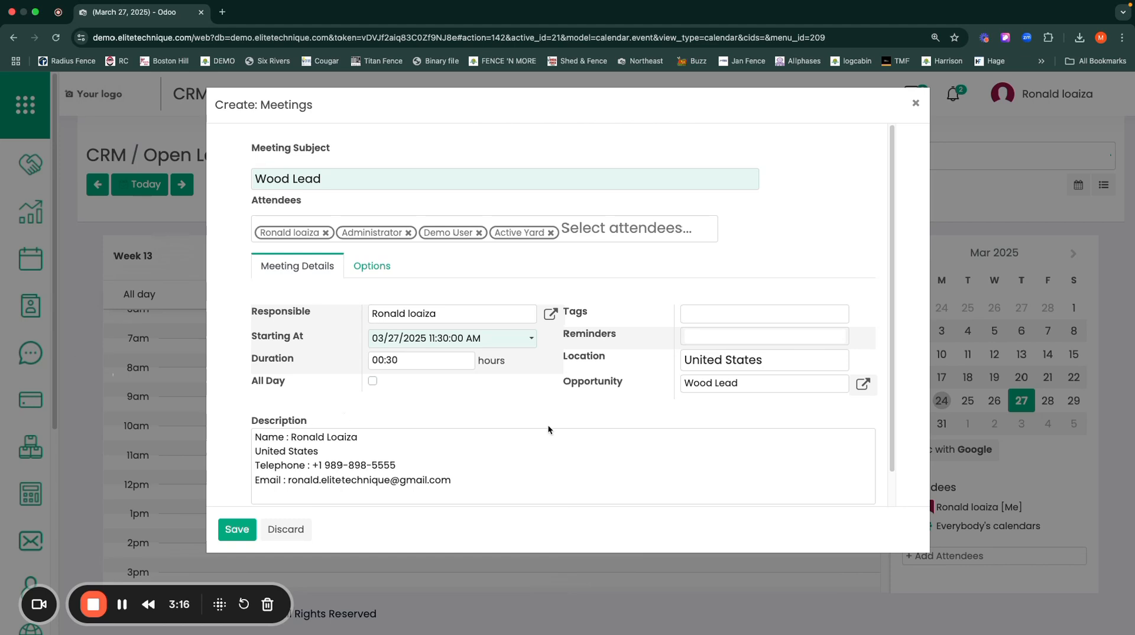
# Step: Add the tags dog, privacy and wood to the meeting
pyautogui.click(693, 314)
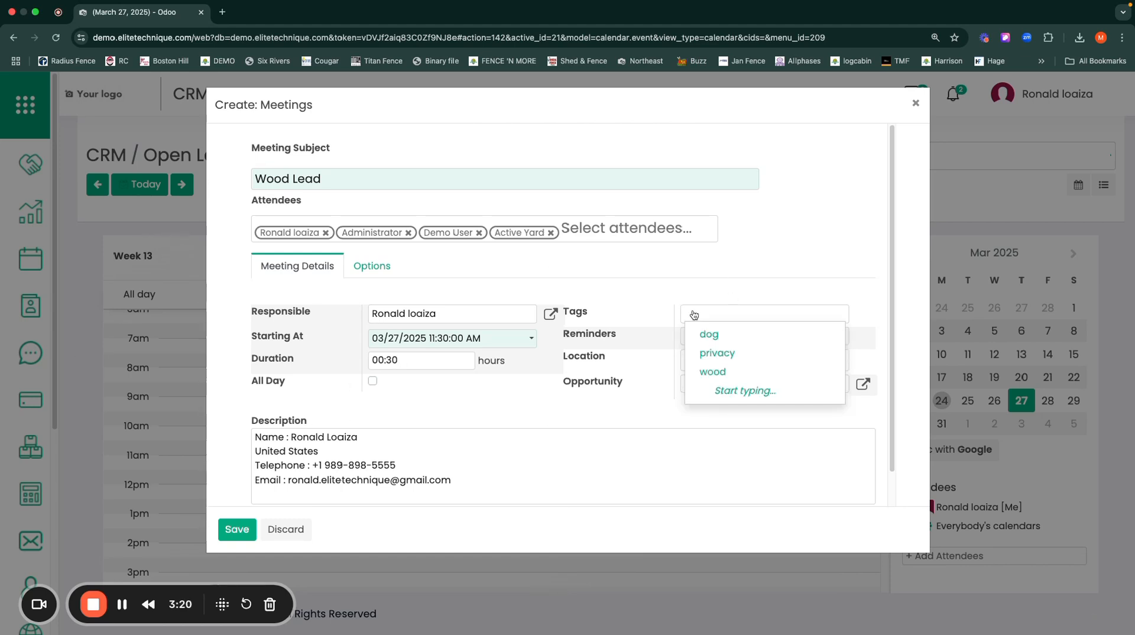
pyautogui.write('dog')
pyautogui.press('Return')
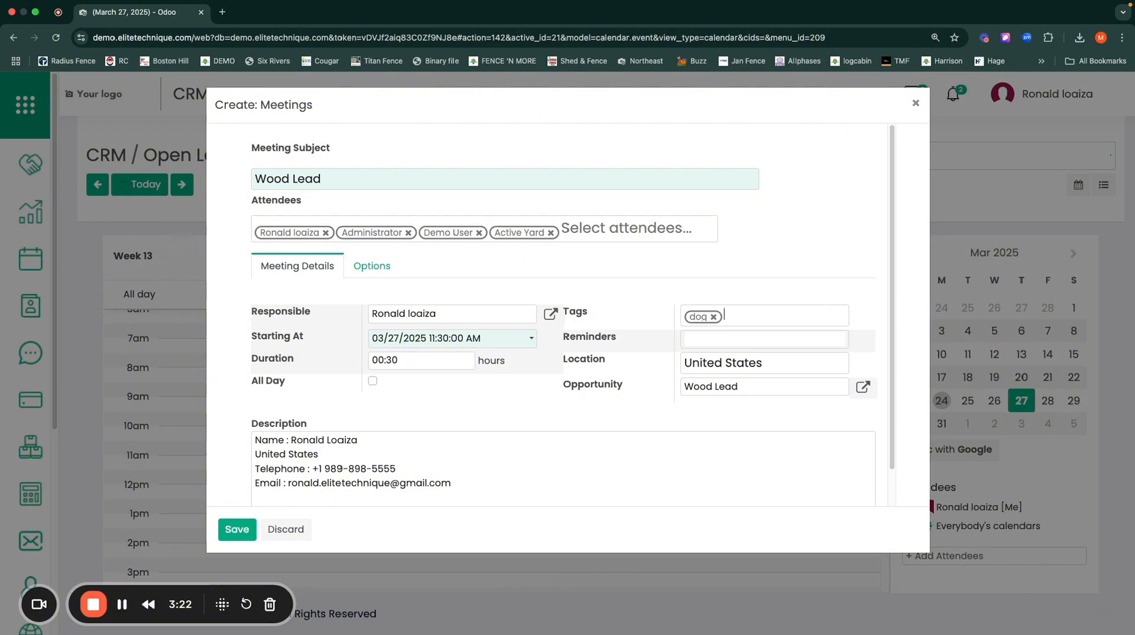
pyautogui.write('privacy')
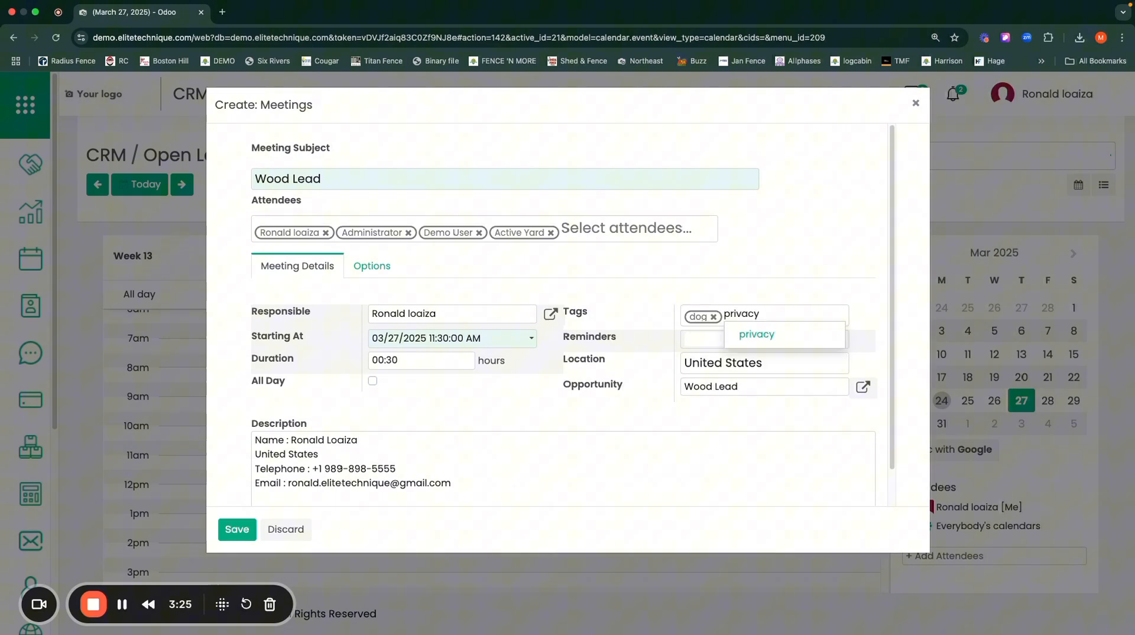
pyautogui.press('Return')
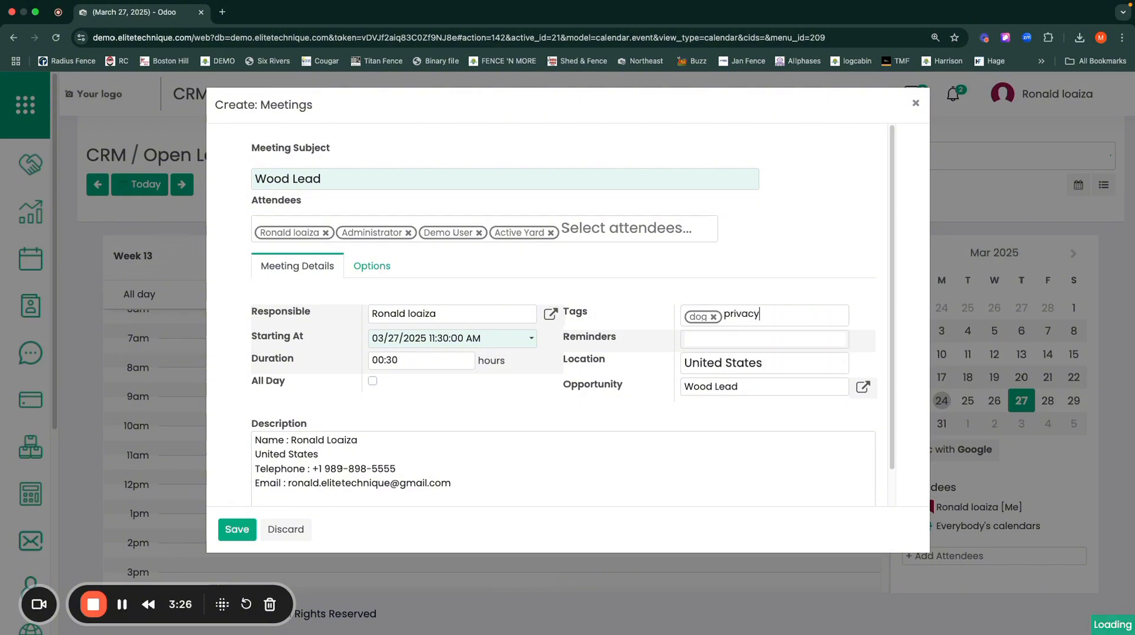
pyautogui.write('wood')
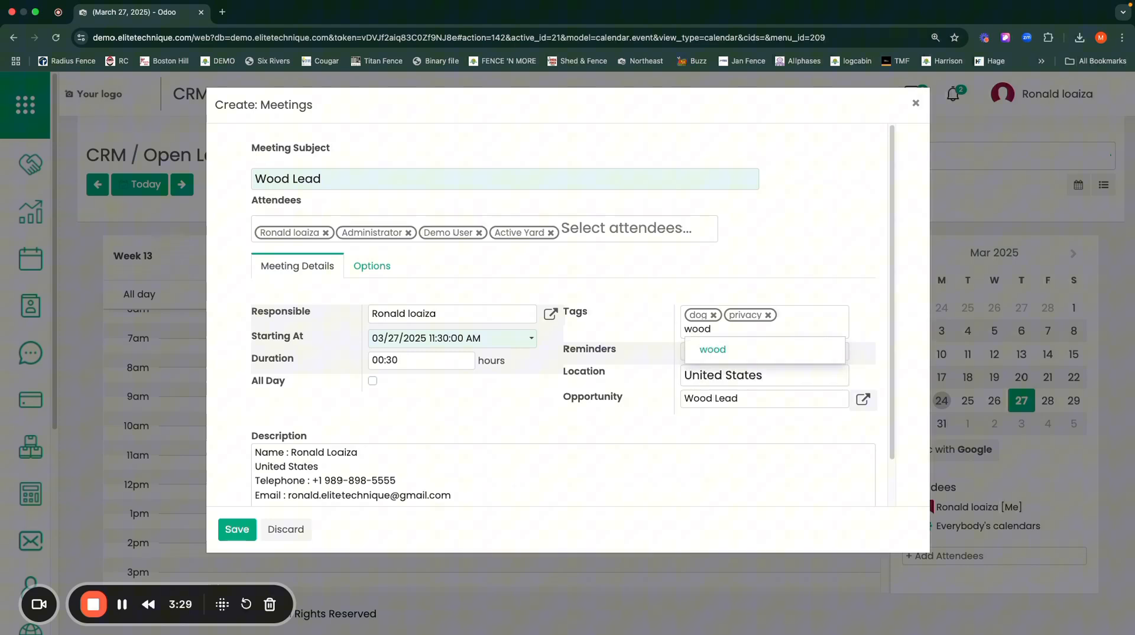
pyautogui.press('Return')
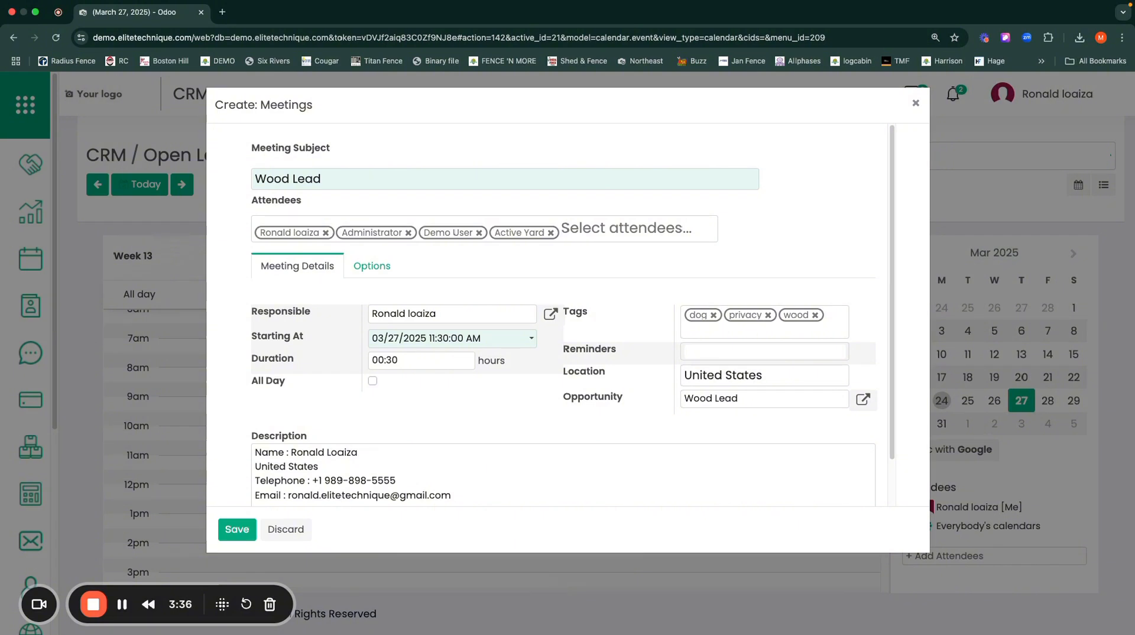
# Step: Add meeting reminders for Notification - 15 Minutes, Notification - 30 Minutes, Email - 3 Hours and Email - 6 Hours
pyautogui.click(705, 357)
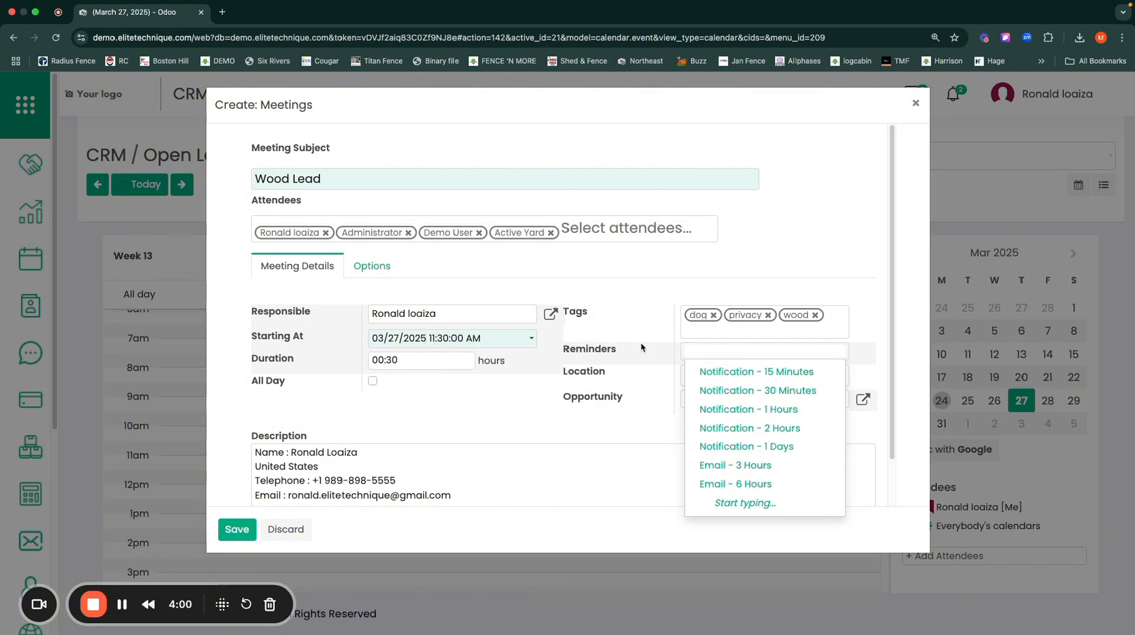
pyautogui.click(712, 370)
pyautogui.click(715, 368)
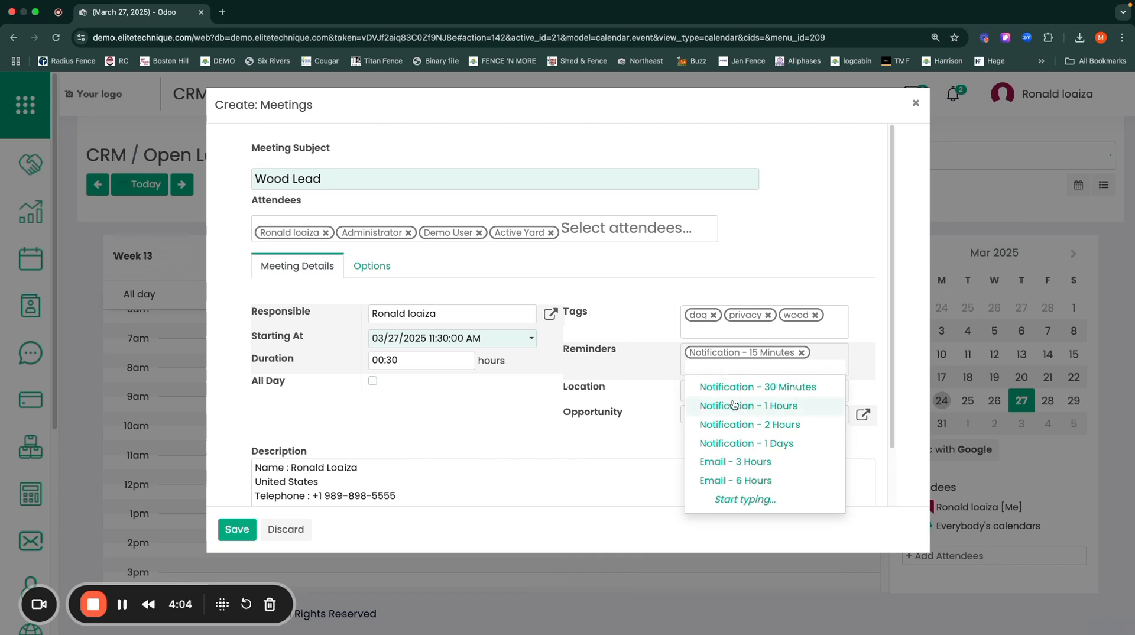
pyautogui.click(725, 384)
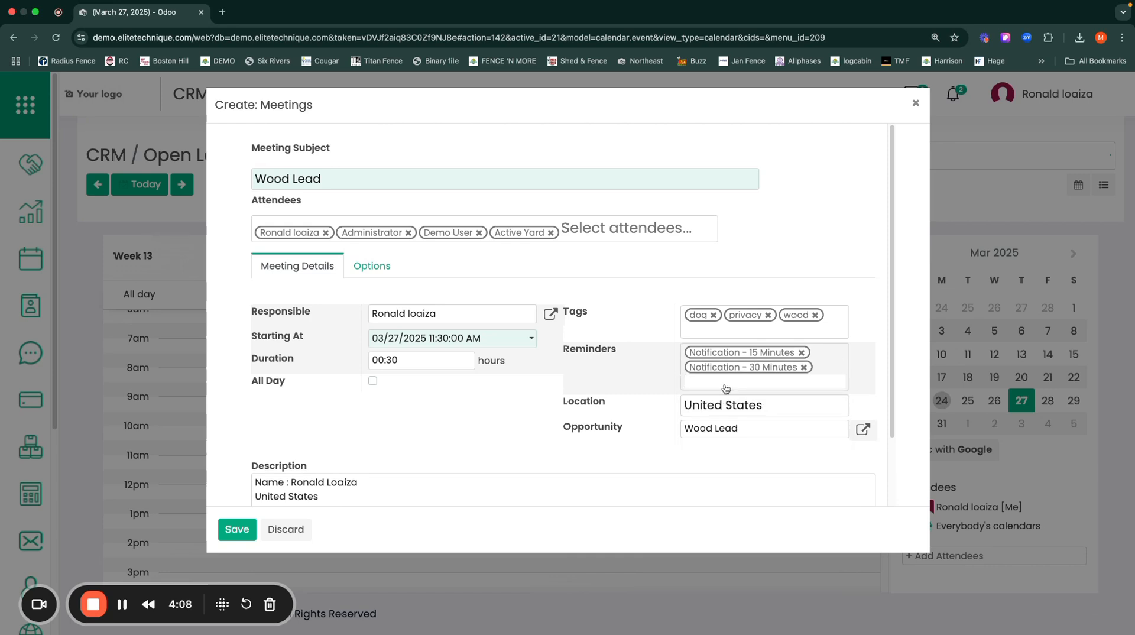
pyautogui.click(725, 387)
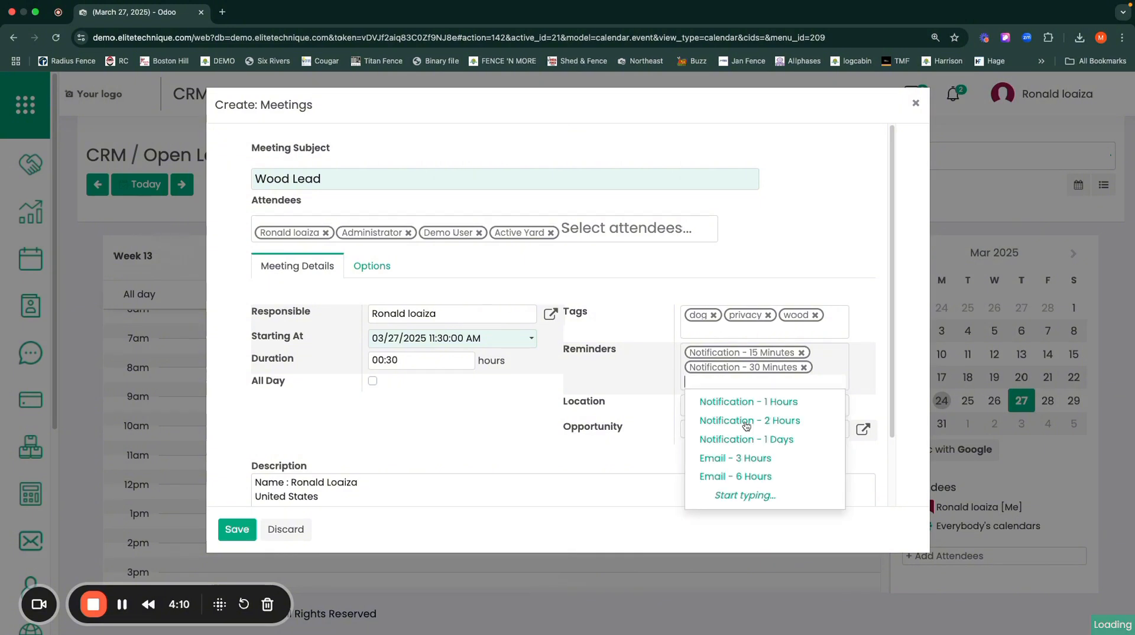
pyautogui.click(720, 461)
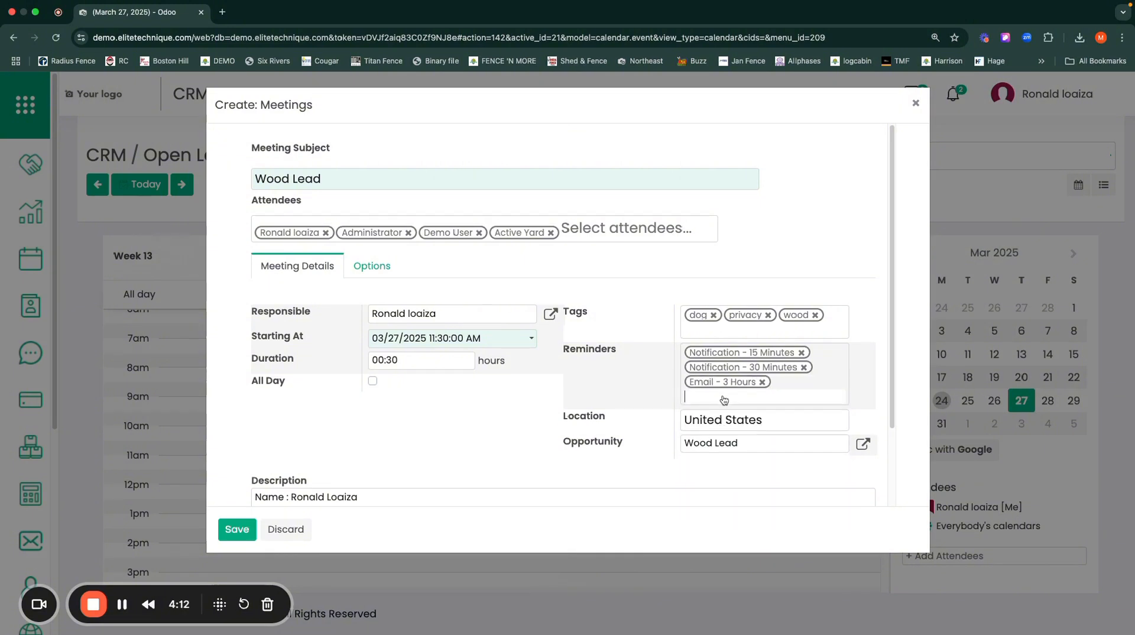
pyautogui.click(722, 397)
pyautogui.click(722, 473)
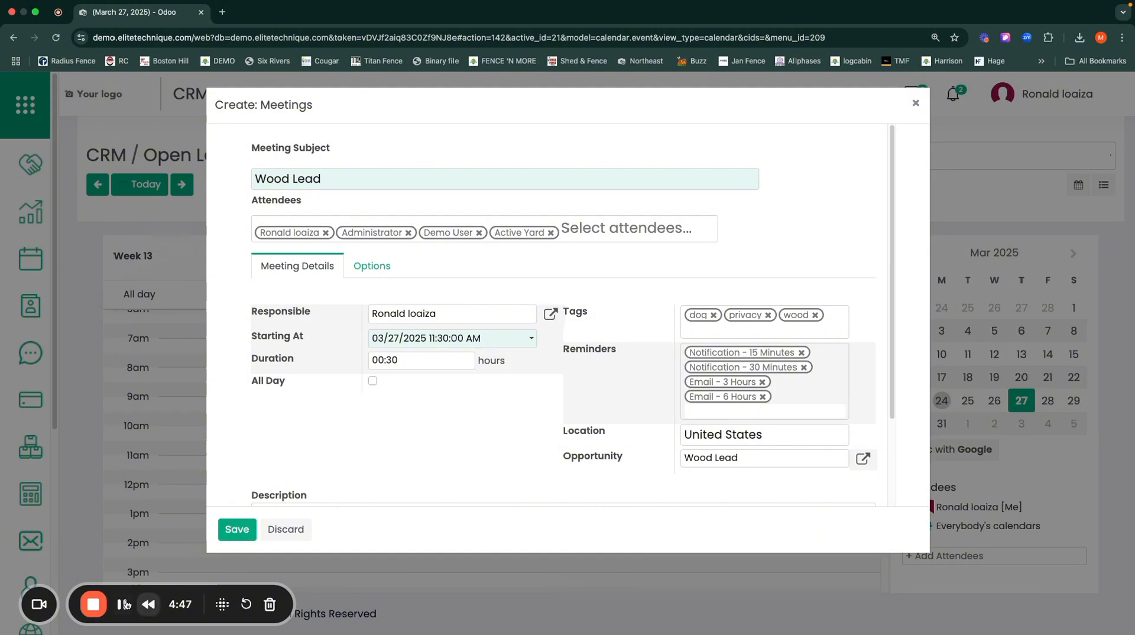
# Step: Make the meeting recurrent in its options
pyautogui.moveTo(338, 177); pyautogui.dragTo(240, 175)
pyautogui.scroll(-3, 463, 503)
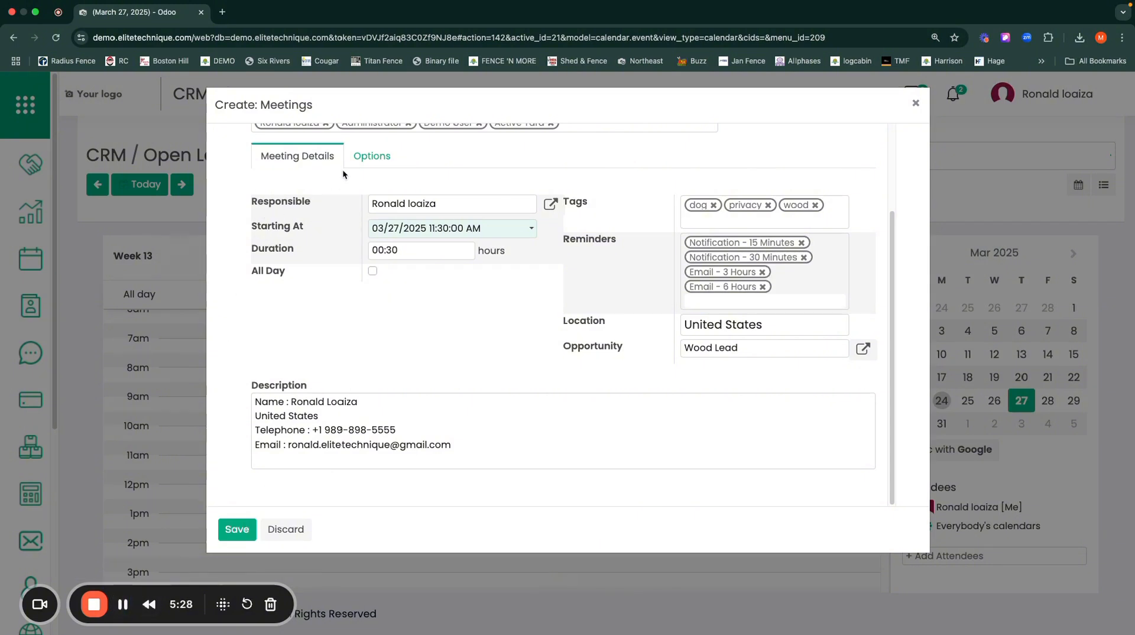
pyautogui.click(372, 157)
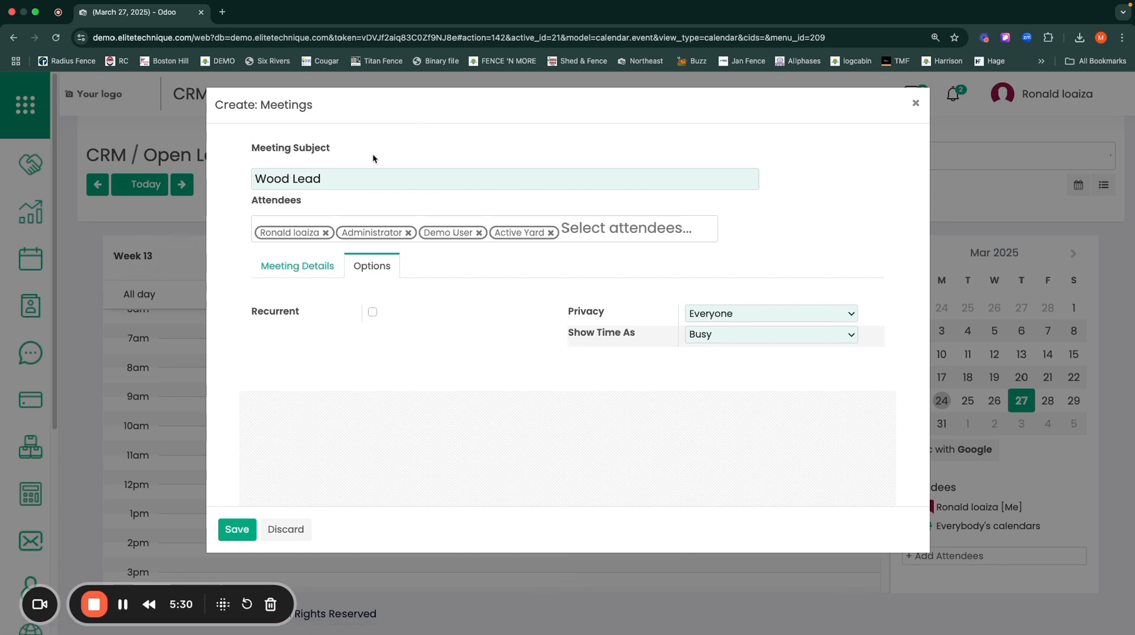
pyautogui.click(372, 311)
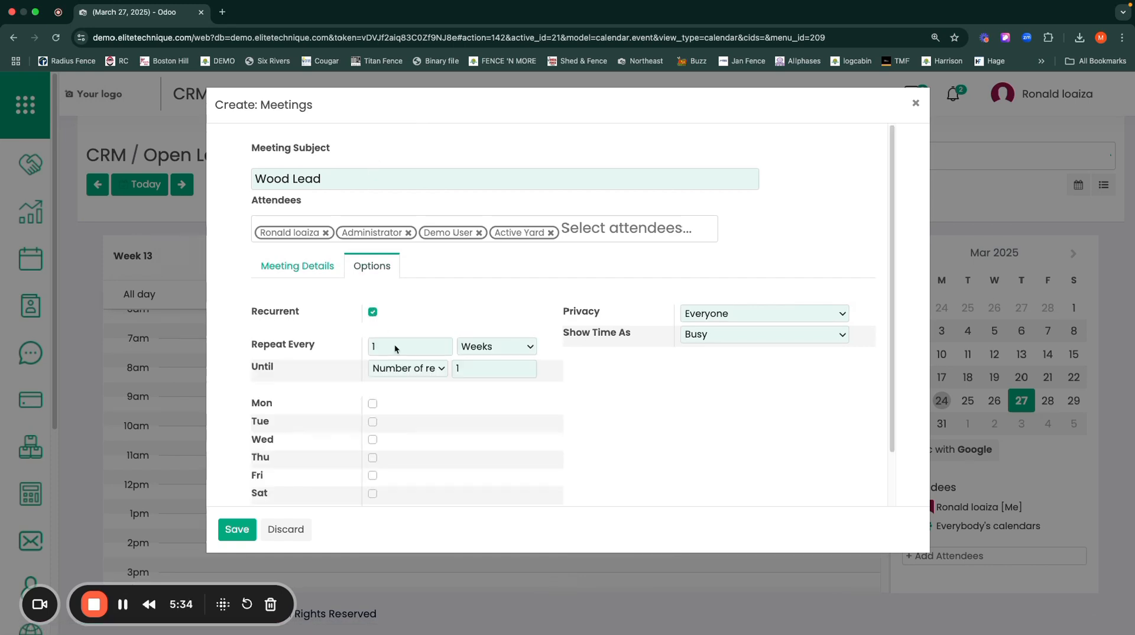
pyautogui.scroll(-1, 438, 405)
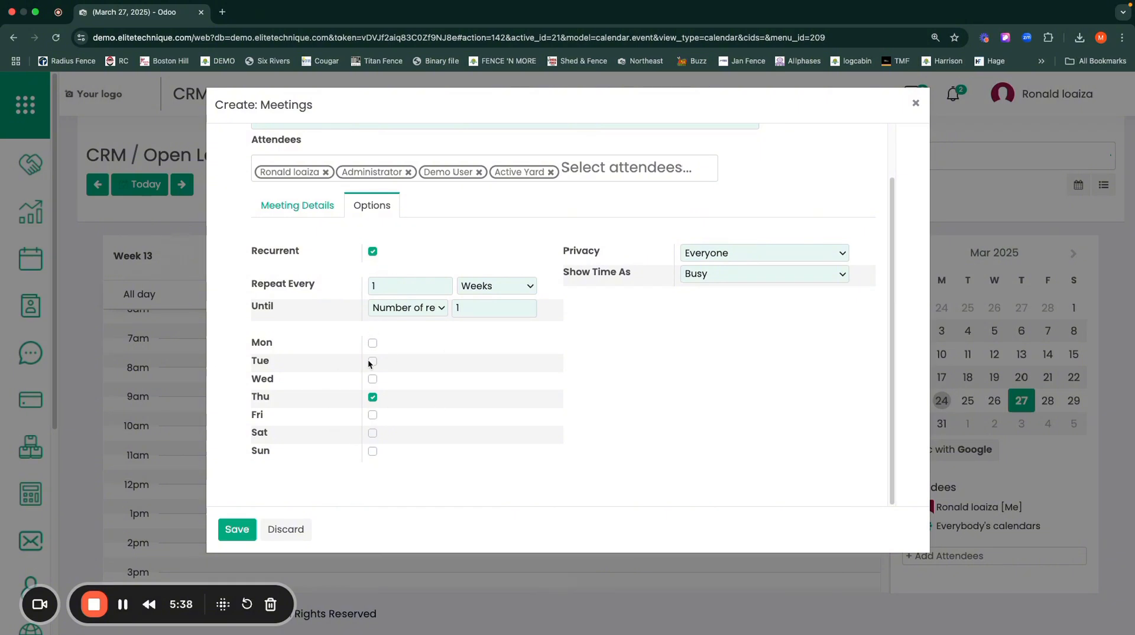
# Step: Examine the available Privacy and Show Time As choices for the meeting
pyautogui.click(735, 253)
pyautogui.click(661, 271)
pyautogui.click(721, 271)
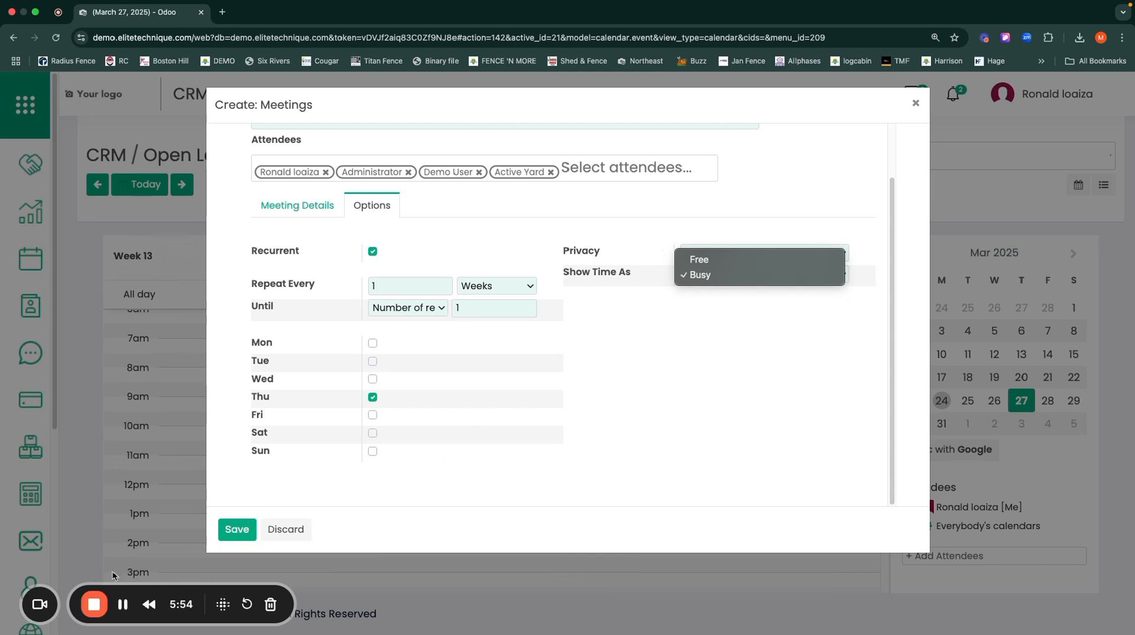
pyautogui.click(127, 613)
pyautogui.click(126, 611)
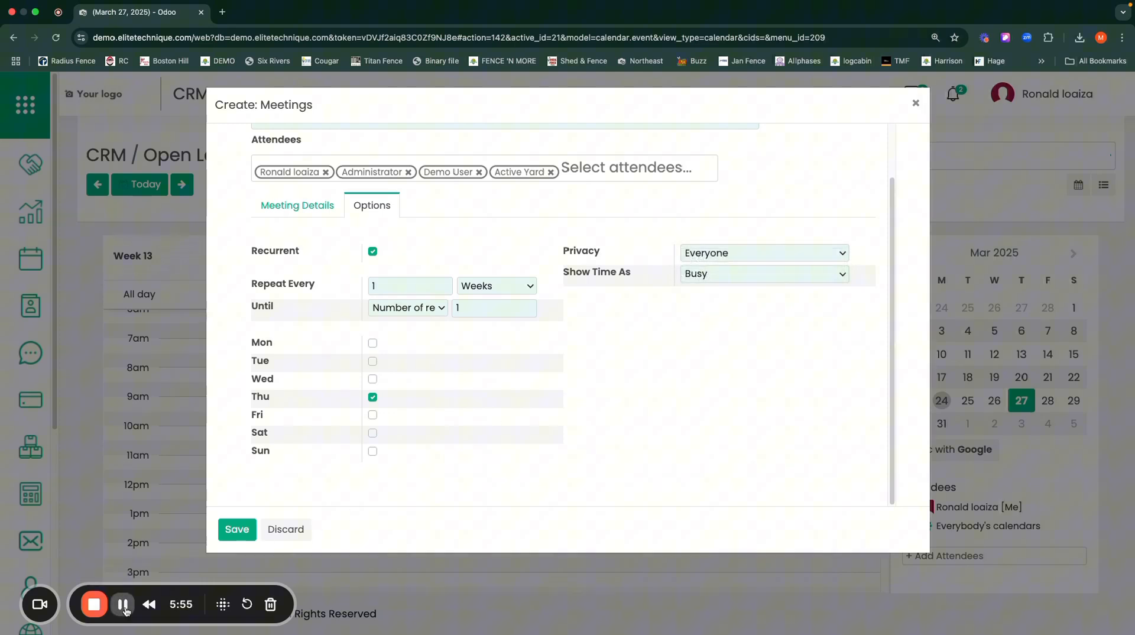
# Step: Save the meeting and open its summary from the March 27 calendar
pyautogui.click(237, 529)
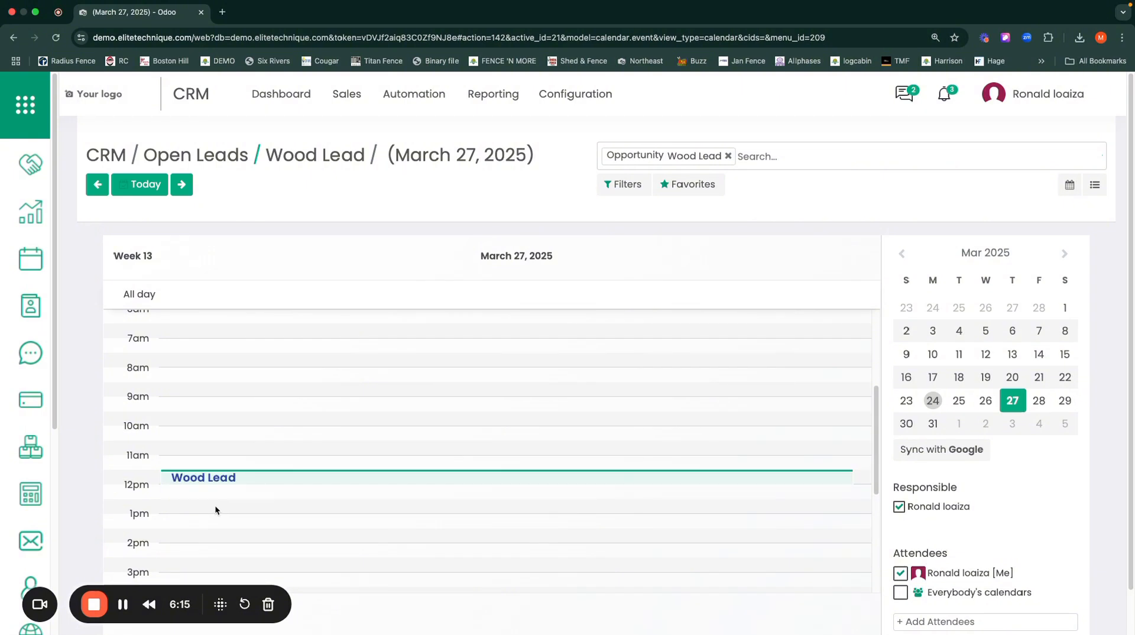
pyautogui.click(253, 479)
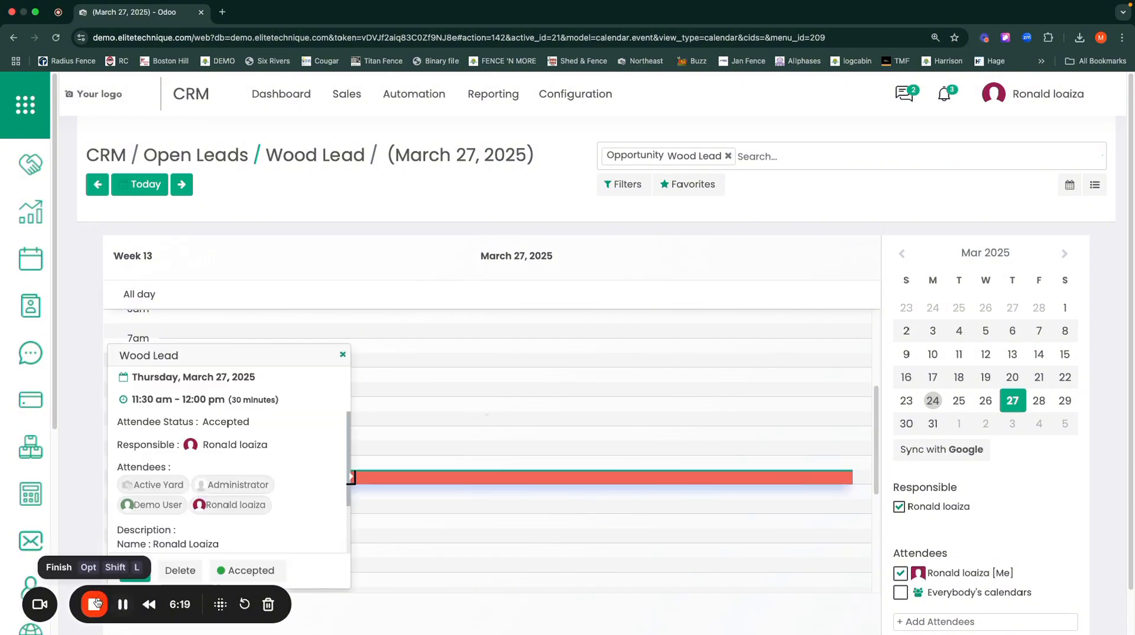